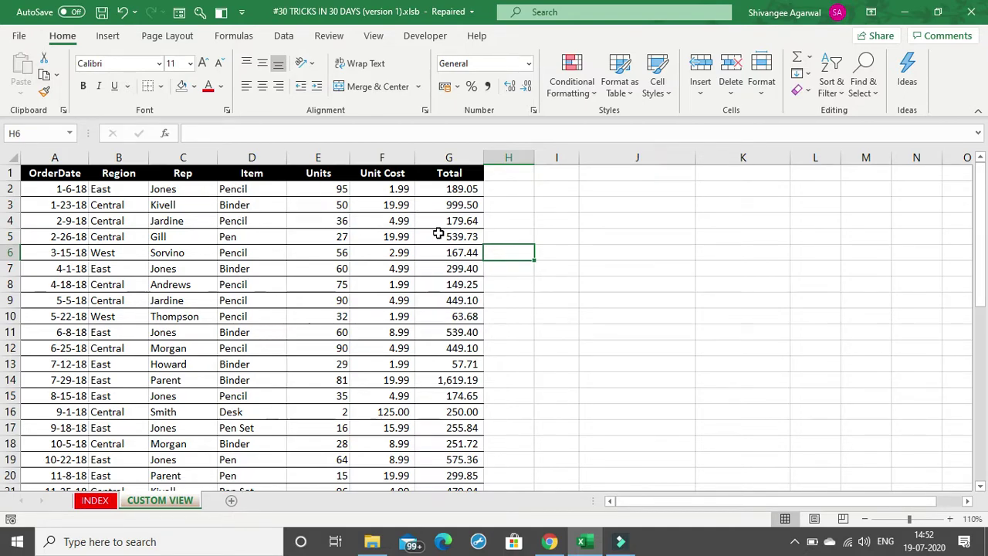
Step: From cell E5, add AutoFilter dropdown arrows to every sales table header with Ctrl+Shift+L
{"action": "left_click_drag", "start_coordinate": [983, 224], "coordinate": [980, 160]}
{"action": "left_click", "coordinate": [306, 234]}
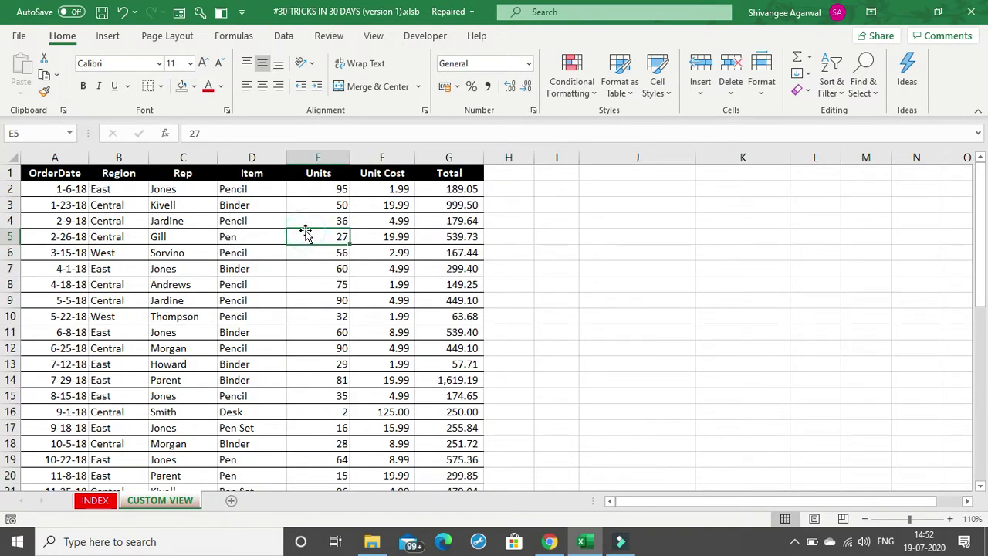
{"action": "key", "text": "ctrl+shift+l"}
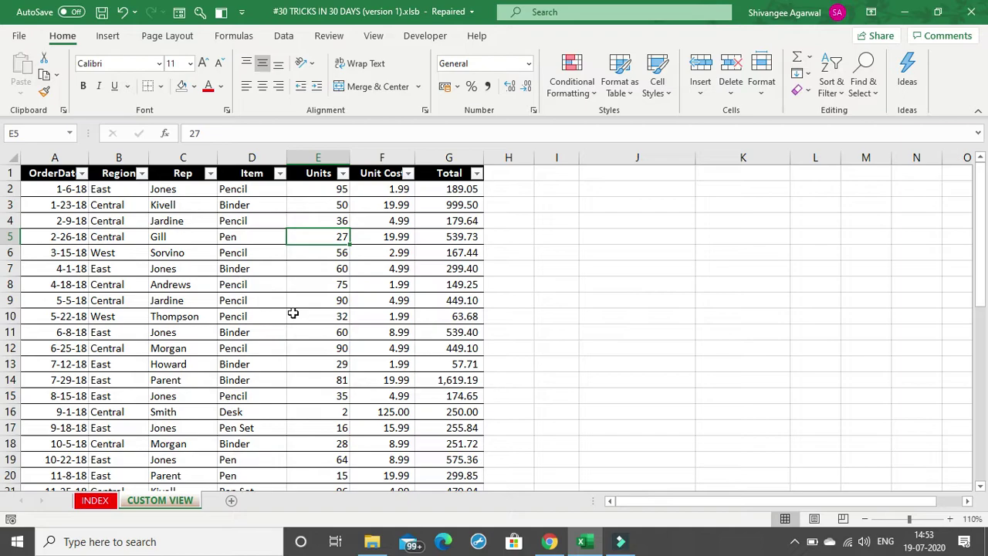
Step: Add the unfiltered sheet as custom view 'ME' and confirm it appears in Custom Views
{"action": "left_click", "coordinate": [382, 43]}
{"action": "left_click", "coordinate": [307, 85]}
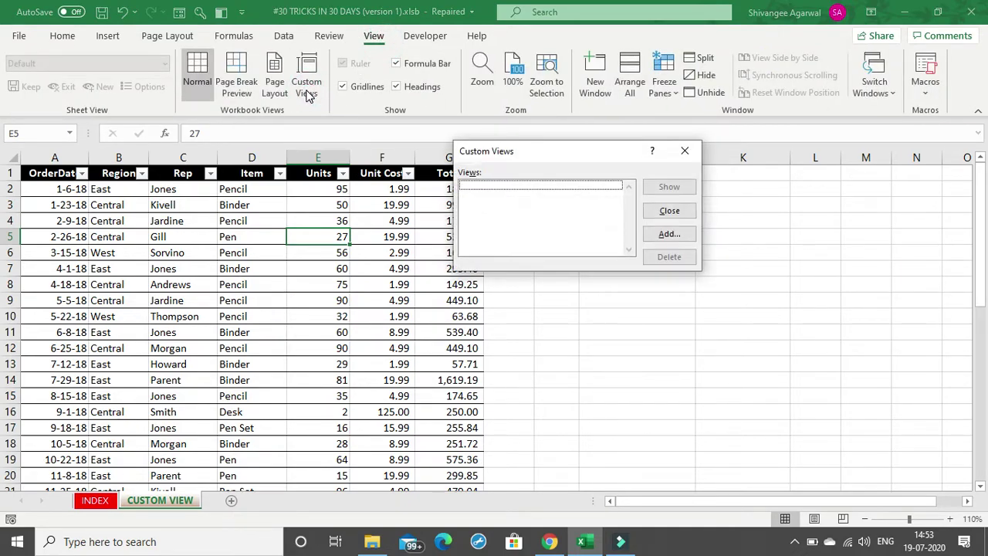
{"action": "left_click", "coordinate": [689, 233]}
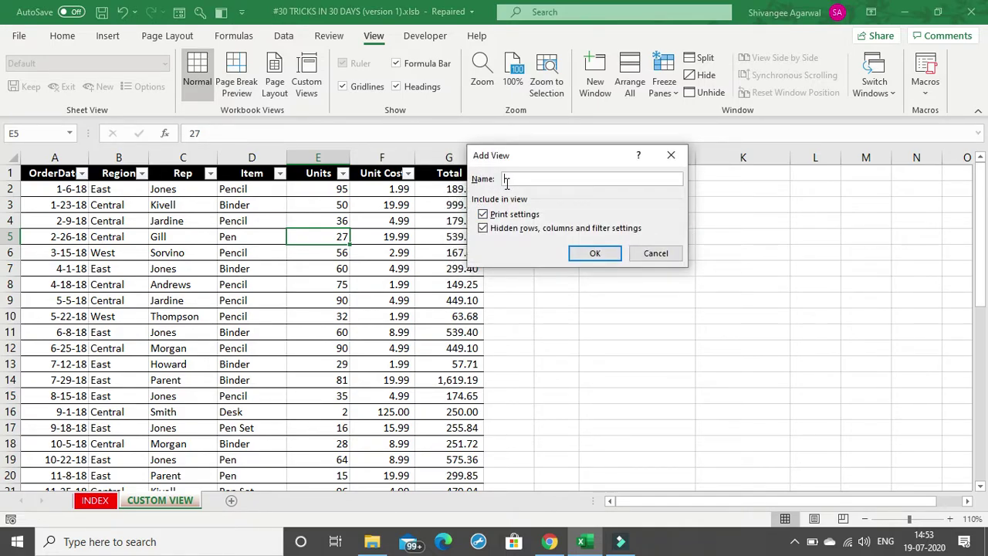
{"action": "type", "text": "ME"}
{"action": "left_click", "coordinate": [590, 254]}
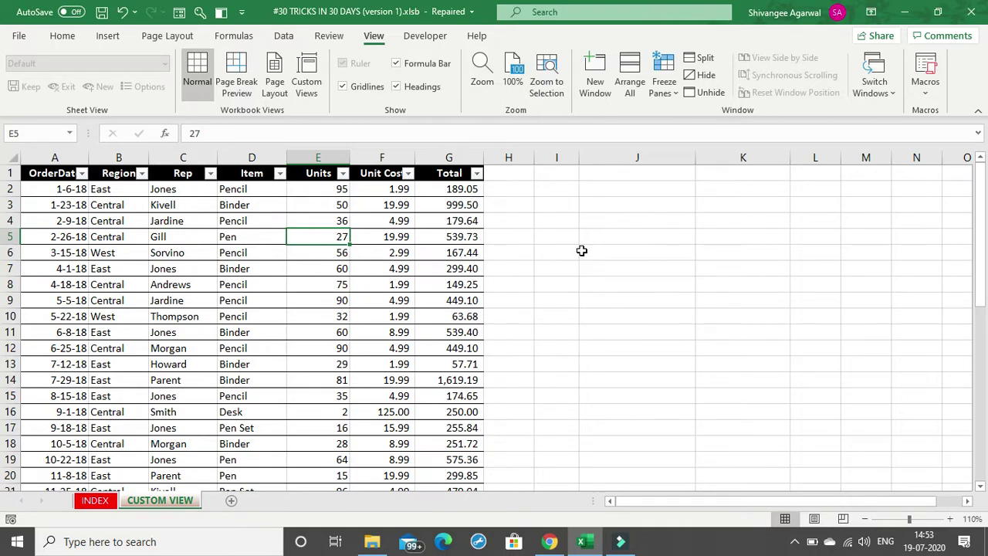
{"action": "left_click", "coordinate": [305, 77]}
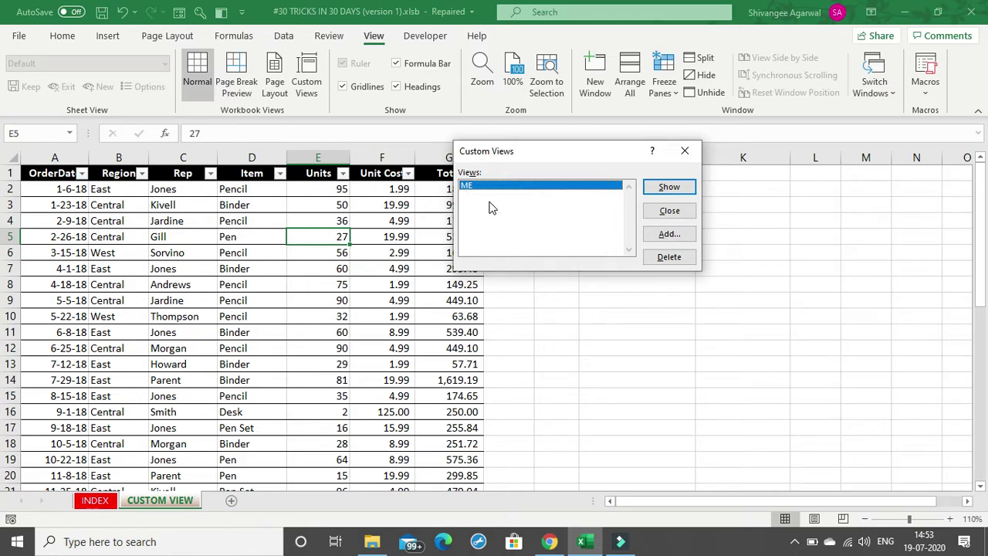
{"action": "left_click", "coordinate": [686, 152]}
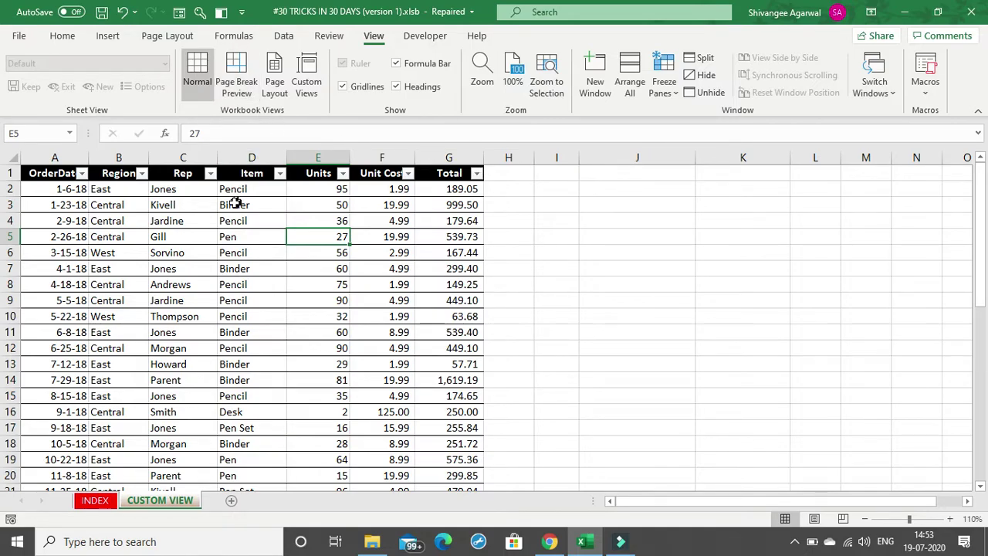
Step: Filter the Region column to show only East
{"action": "left_click", "coordinate": [142, 174]}
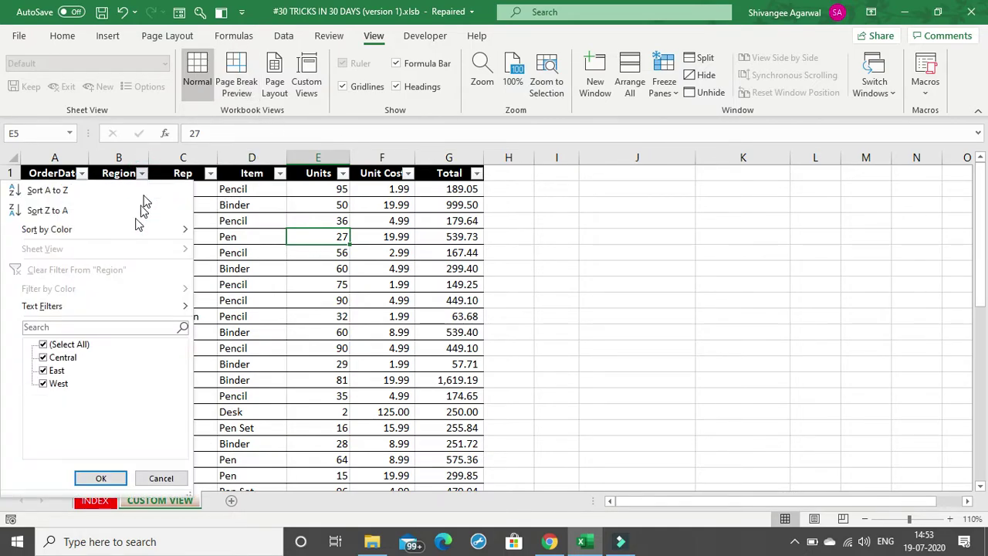
{"action": "left_click", "coordinate": [62, 344]}
{"action": "left_click", "coordinate": [44, 371]}
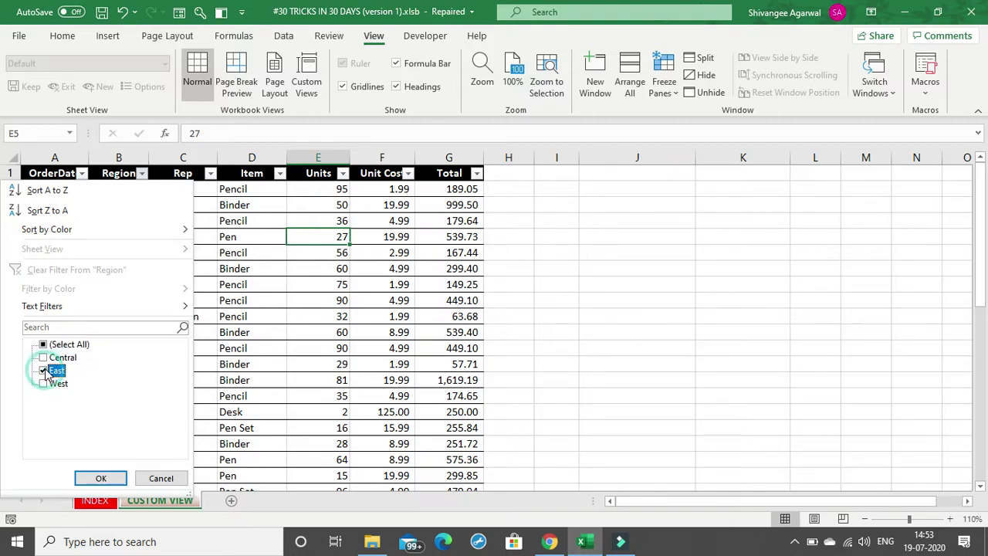
{"action": "left_click", "coordinate": [101, 478]}
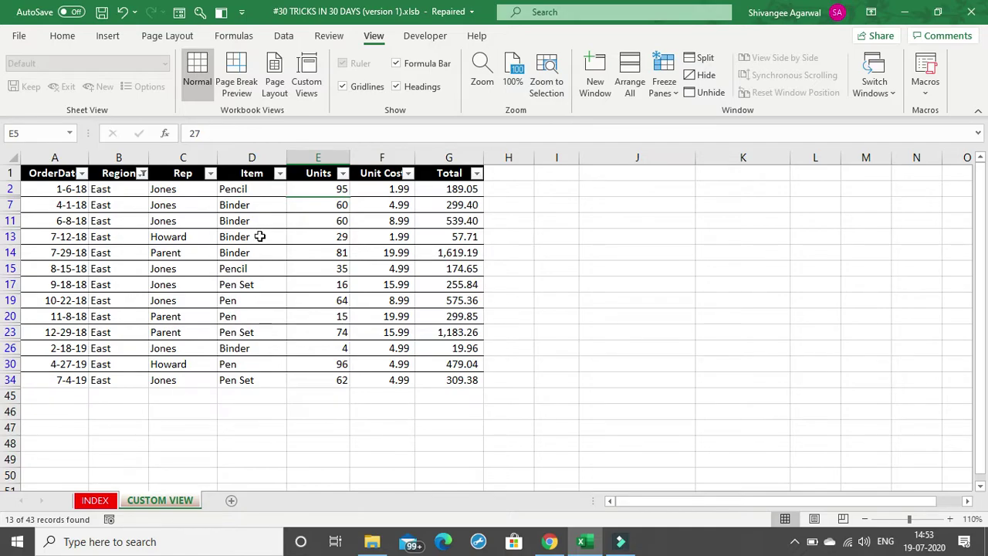
Step: Filter the Item column to Pen Set only, leaving 3 of 43 records
{"action": "left_click", "coordinate": [280, 174]}
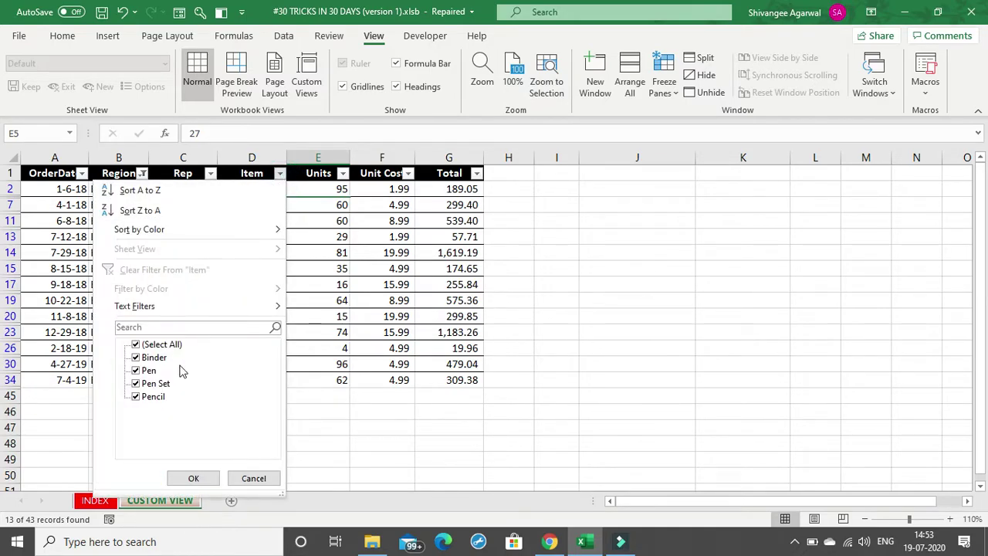
{"action": "left_click", "coordinate": [143, 345]}
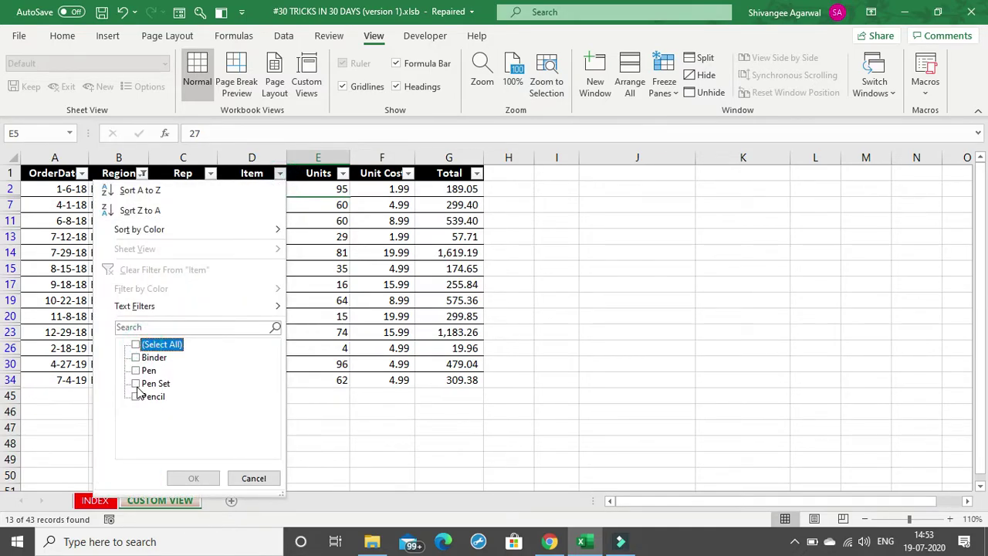
{"action": "left_click", "coordinate": [143, 383]}
{"action": "left_click", "coordinate": [194, 477]}
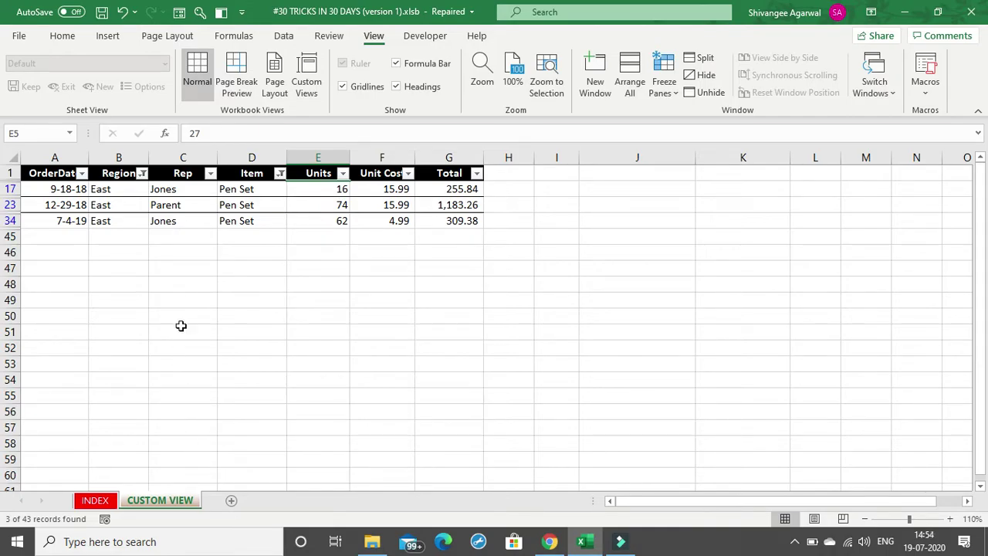
Step: Save the East Pen Set filtering as custom view 'EAST_PEN SET'
{"action": "left_click", "coordinate": [307, 90]}
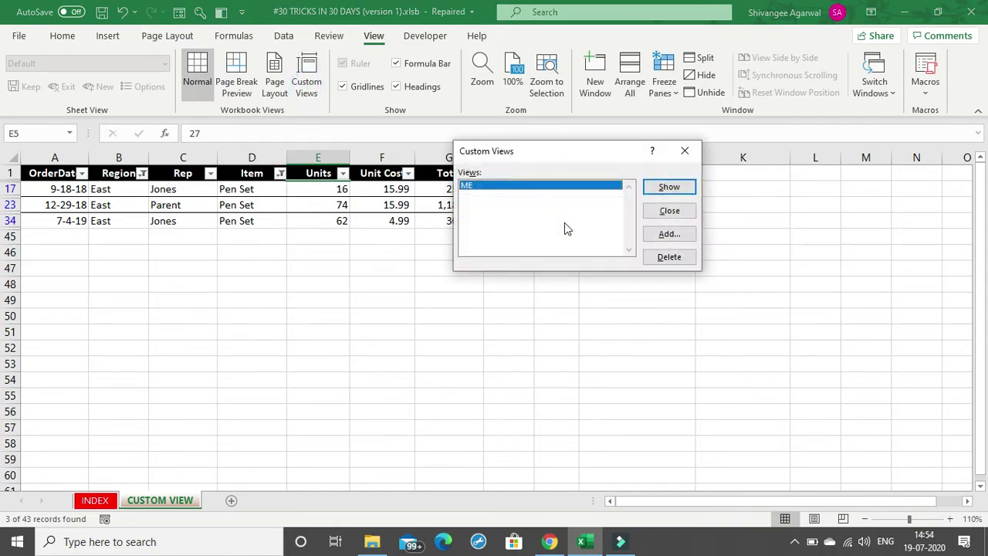
{"action": "left_click", "coordinate": [686, 236]}
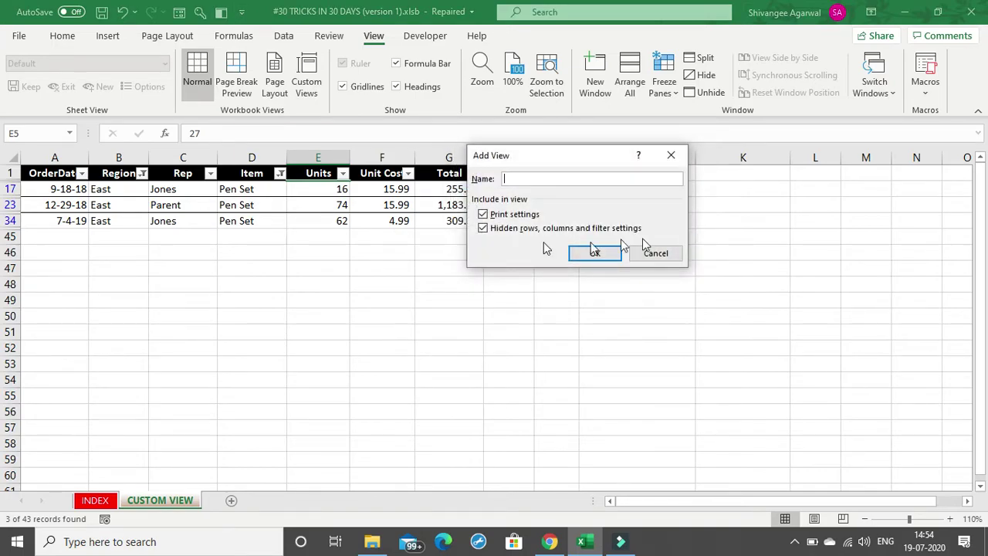
{"action": "type", "text": "EAST_PEN SET"}
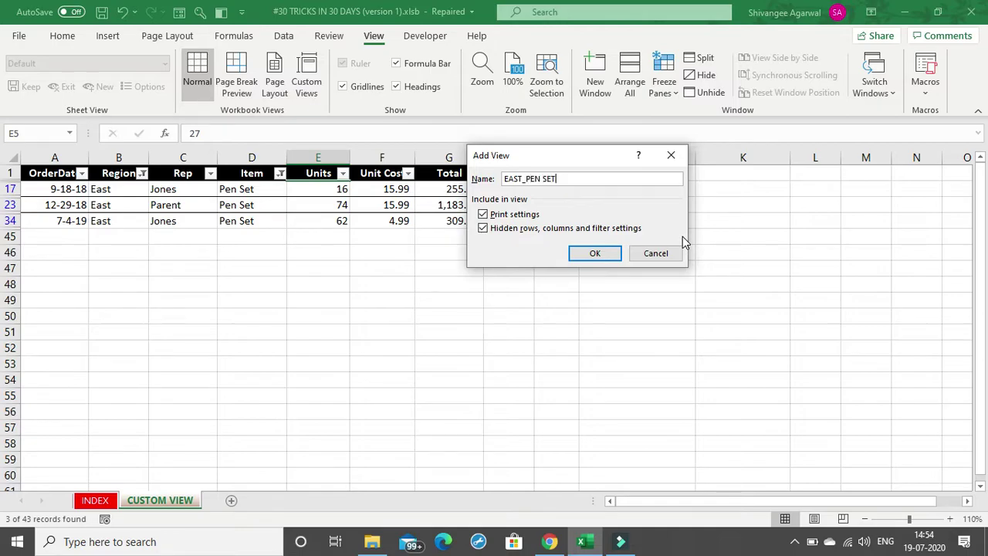
{"action": "left_click", "coordinate": [598, 258]}
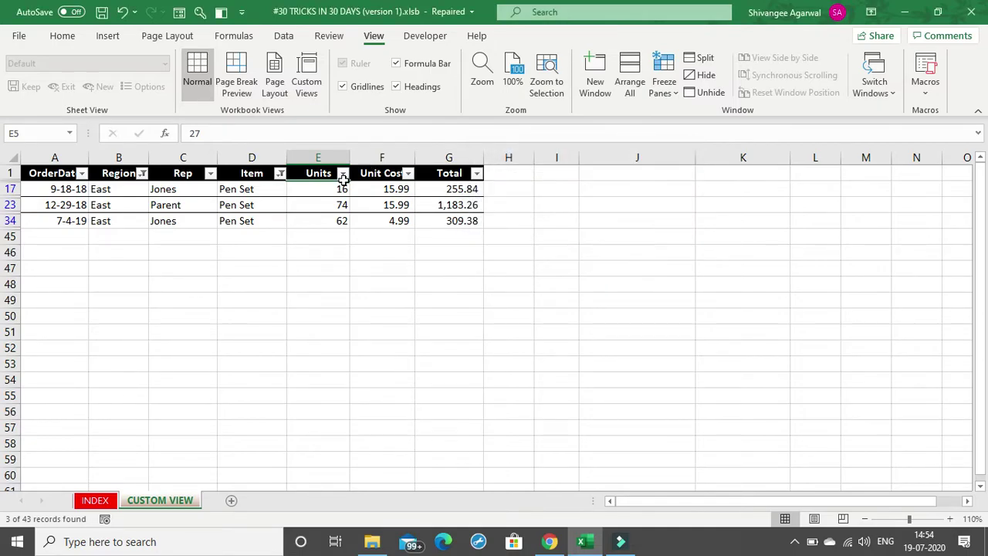
Step: Show the ME custom view to return to the unfiltered table
{"action": "left_click", "coordinate": [306, 77]}
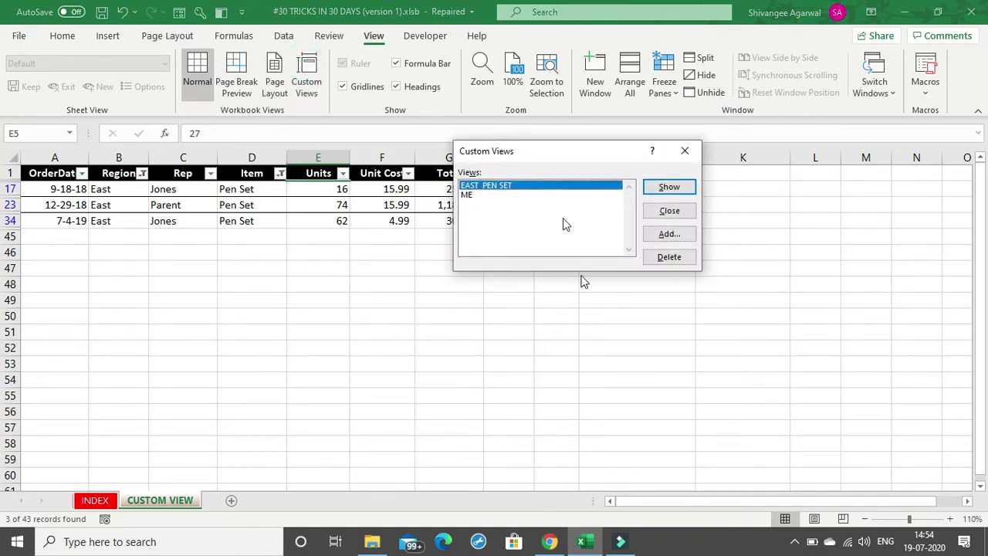
{"action": "left_click", "coordinate": [469, 195]}
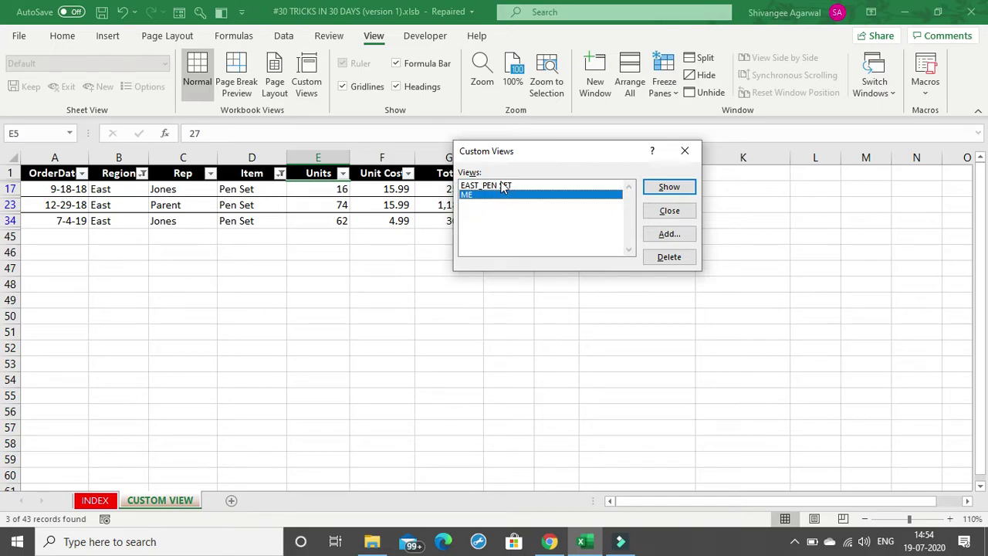
{"action": "left_click", "coordinate": [665, 190]}
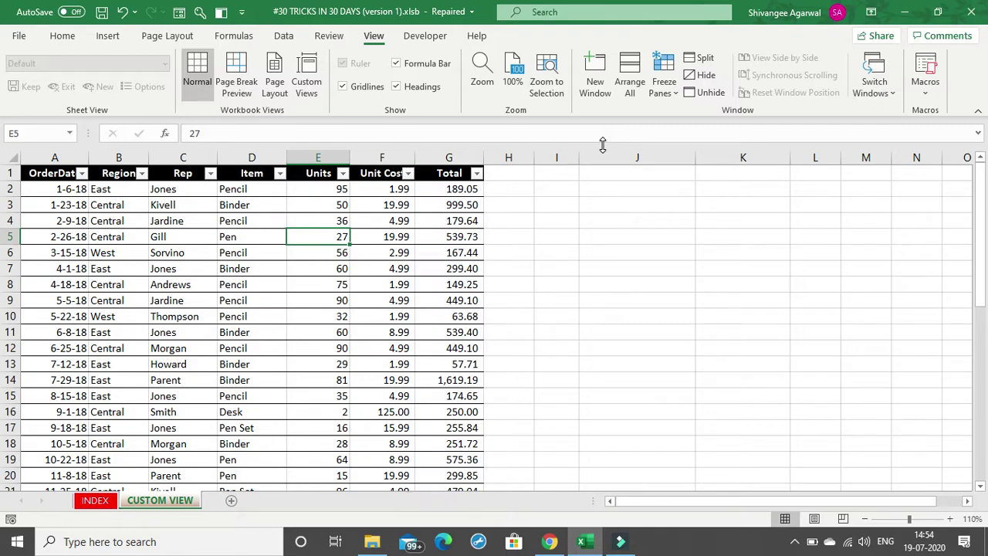
Step: Hide columns E:F (Units and Unit Cost) so Total follows Item
{"action": "left_click_drag", "start_coordinate": [318, 149], "coordinate": [402, 149]}
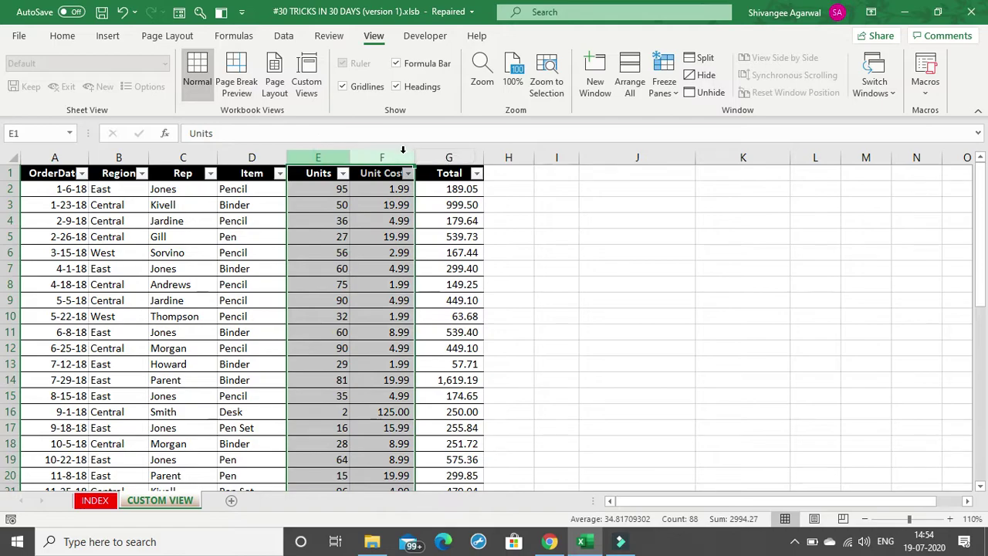
{"action": "left_click", "coordinate": [390, 203]}
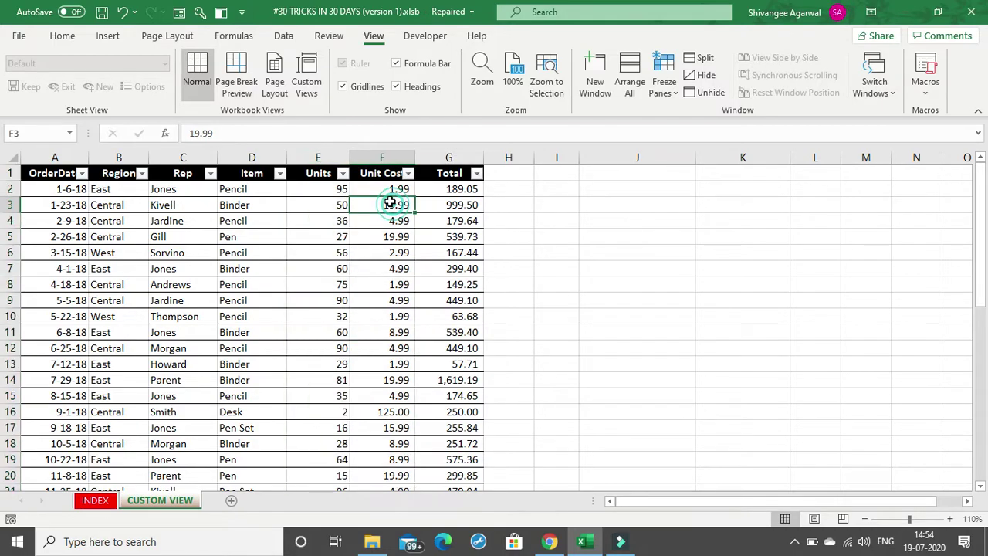
{"action": "left_click_drag", "start_coordinate": [318, 149], "coordinate": [381, 155]}
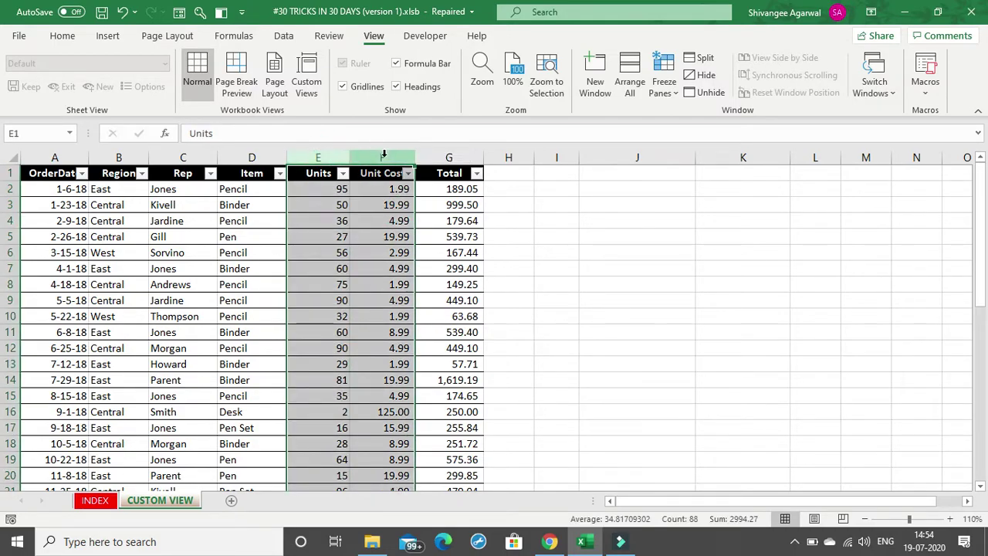
{"action": "right_click", "coordinate": [384, 156]}
{"action": "left_click", "coordinate": [438, 380]}
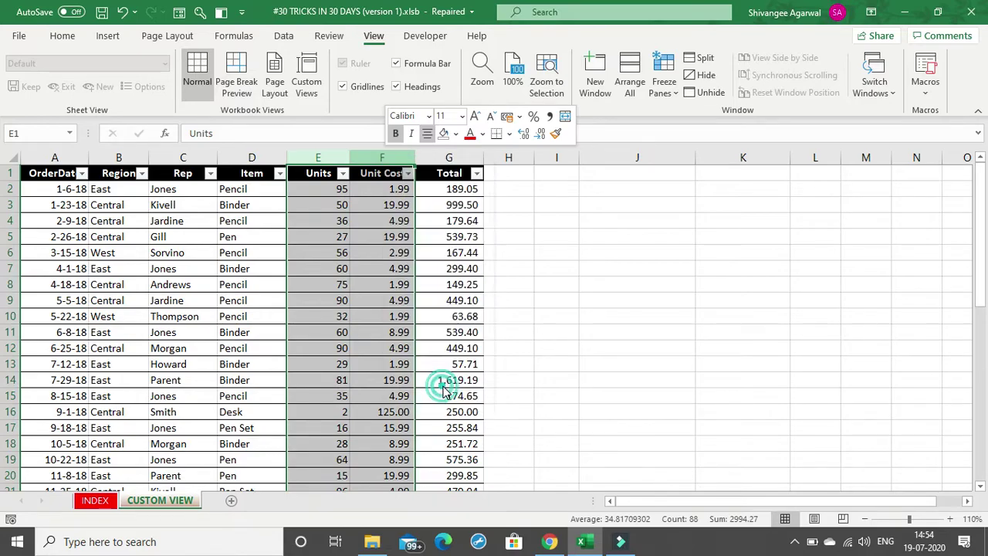
{"action": "left_click", "coordinate": [238, 236]}
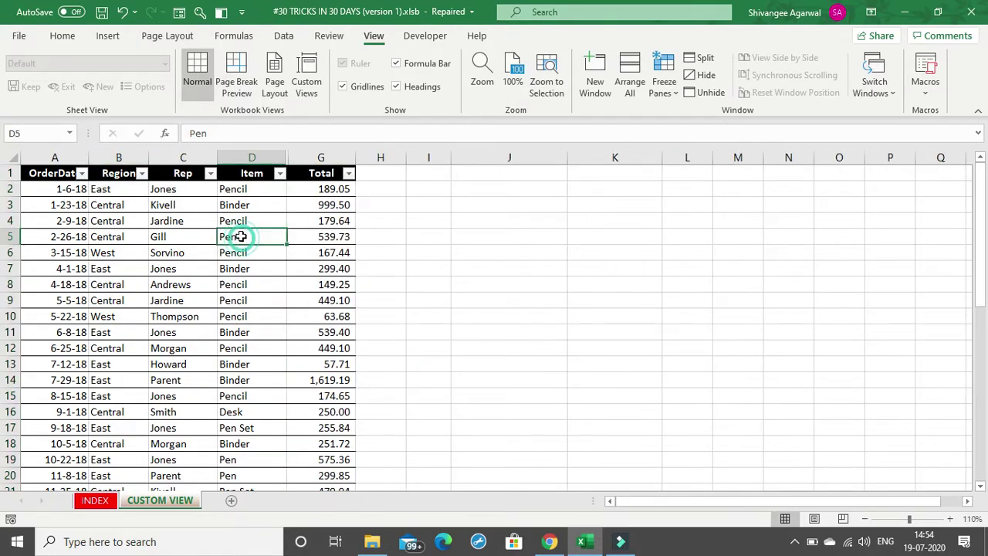
{"action": "left_click", "coordinate": [41, 174]}
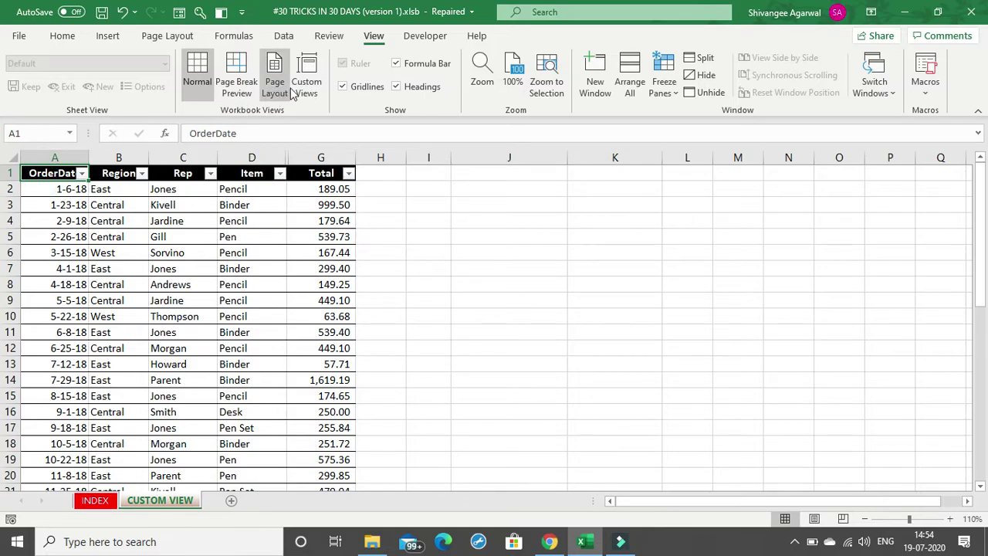
Step: Add custom view 'NEW_CLIENT' with print and filter settings kept, then check the saved list
{"action": "left_click", "coordinate": [309, 82]}
{"action": "left_click", "coordinate": [682, 239]}
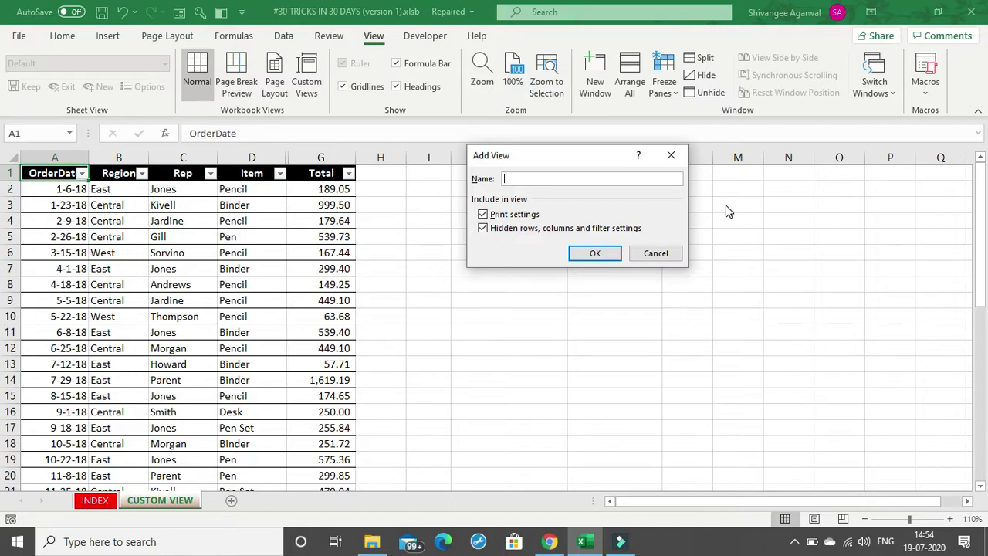
{"action": "key", "text": "BackSpace"}
{"action": "type", "text": "NEW_CLIENT"}
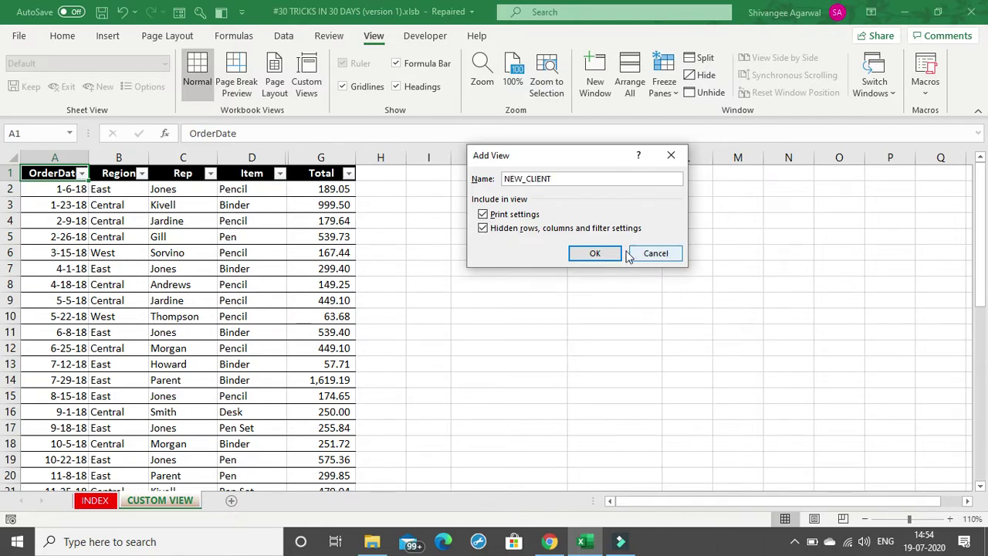
{"action": "left_click", "coordinate": [597, 254]}
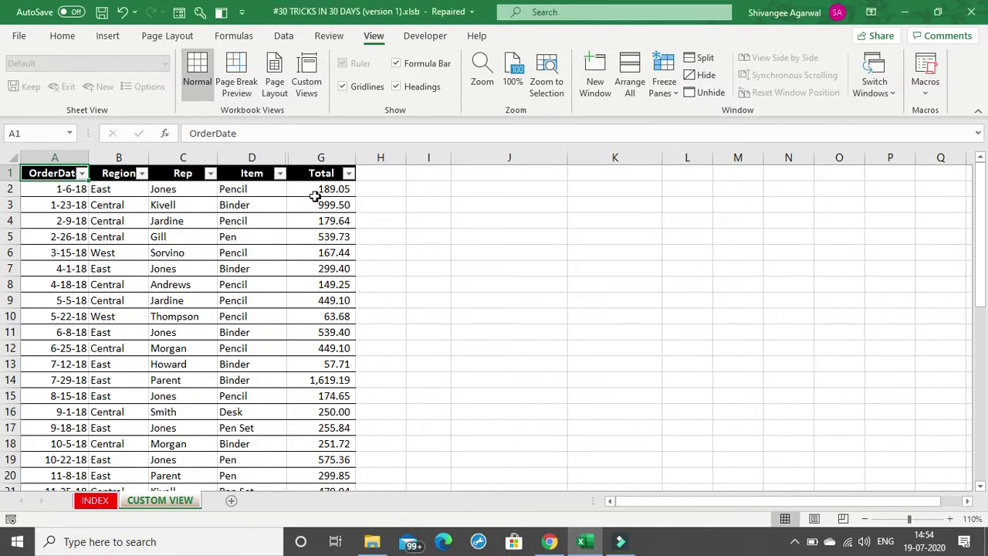
{"action": "left_click", "coordinate": [300, 94]}
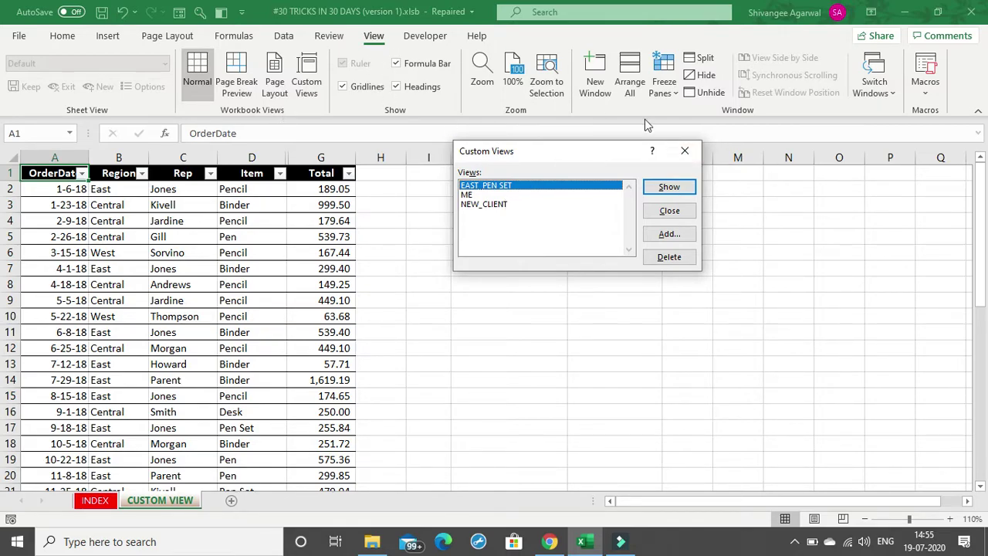
{"action": "left_click", "coordinate": [683, 150]}
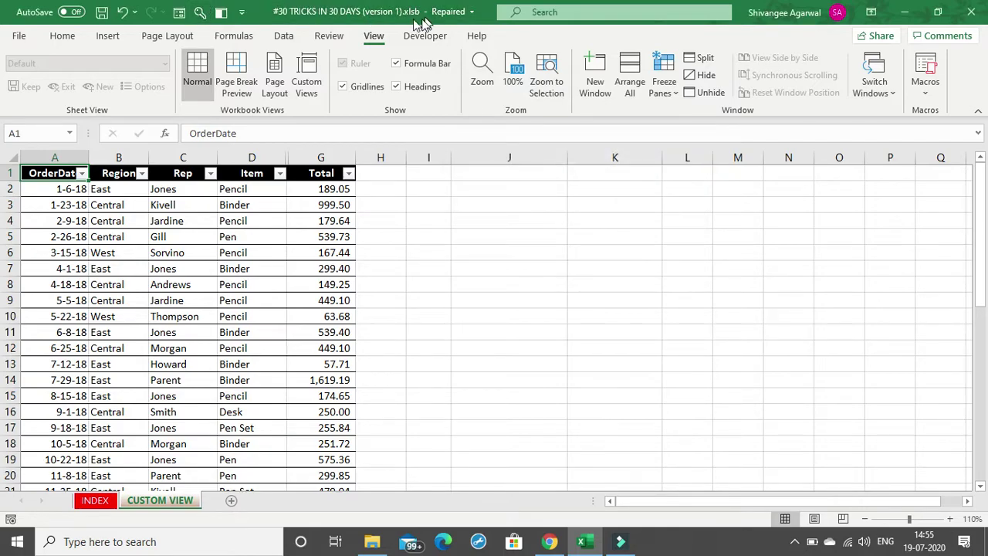
{"action": "left_click", "coordinate": [241, 12]}
Step: In the Quick Access Toolbar options, switch the command list to All Commands
{"action": "left_click", "coordinate": [295, 322]}
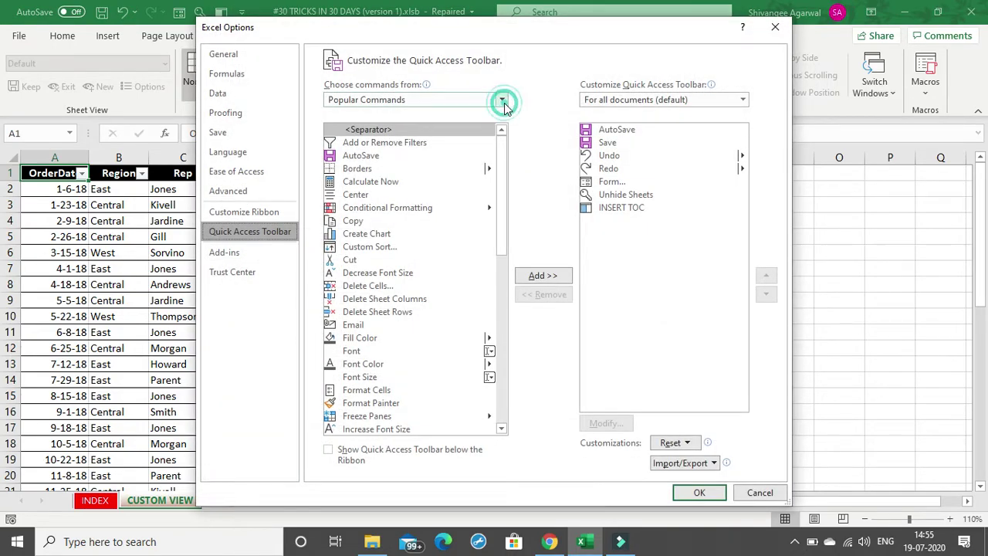
{"action": "left_click", "coordinate": [502, 101]}
{"action": "left_click", "coordinate": [345, 139]}
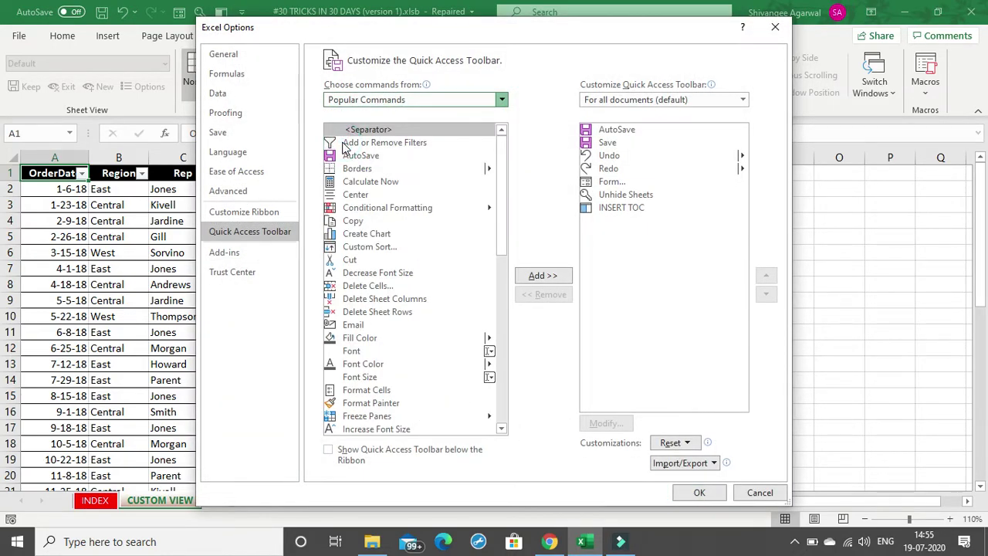
{"action": "left_click", "coordinate": [501, 101]}
{"action": "key", "text": "Down"}
{"action": "key", "text": "Down"}
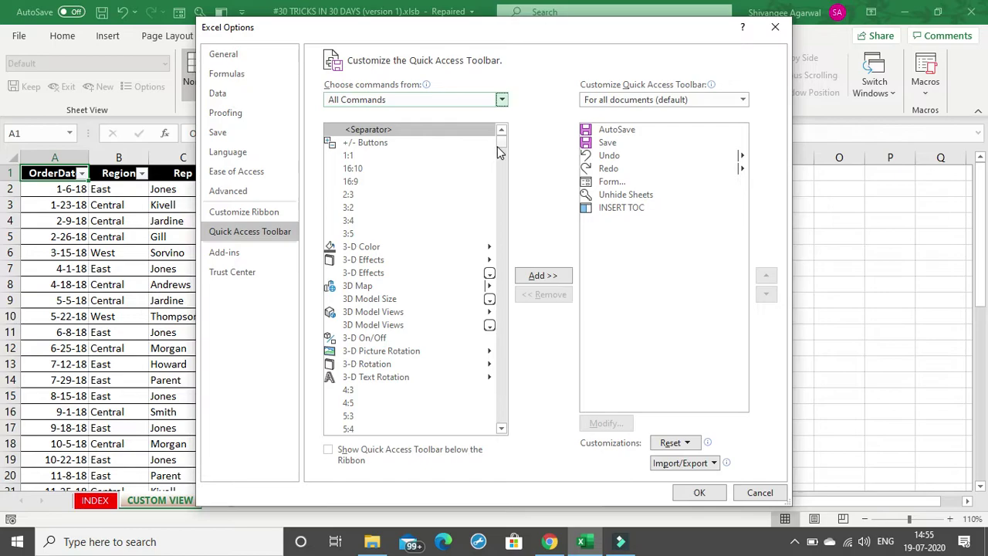
Step: Add the Custom Views command to the Quick Access Toolbar and apply the change
{"action": "scroll", "coordinate": [426, 193], "scroll_direction": "down", "scroll_amount": 20}
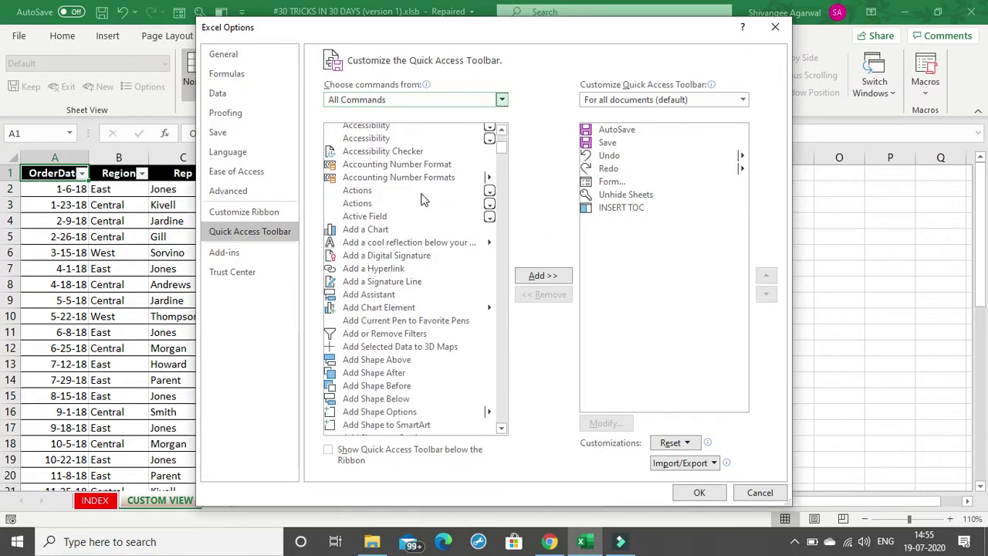
{"action": "scroll", "coordinate": [426, 208], "scroll_direction": "down", "scroll_amount": 20}
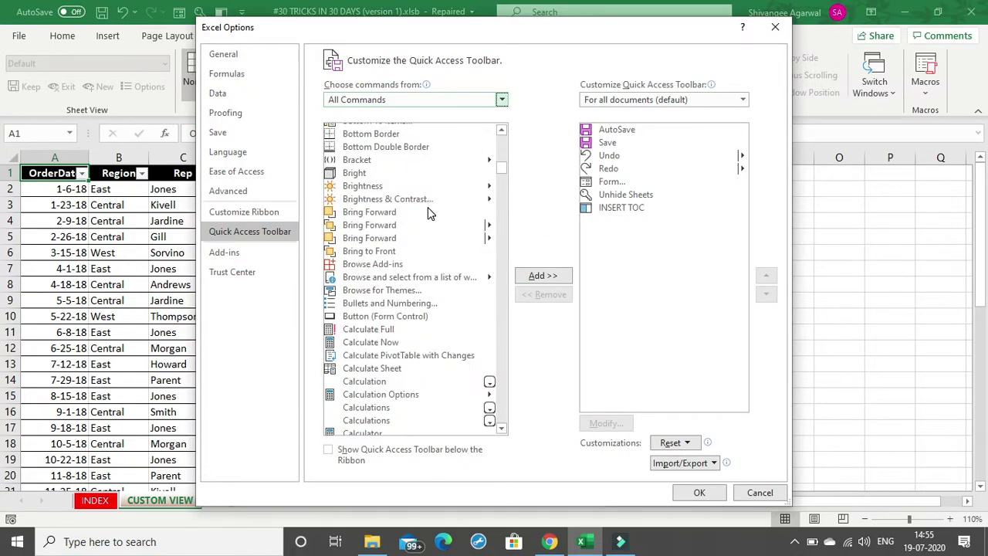
{"action": "scroll", "coordinate": [411, 210], "scroll_direction": "down", "scroll_amount": 20}
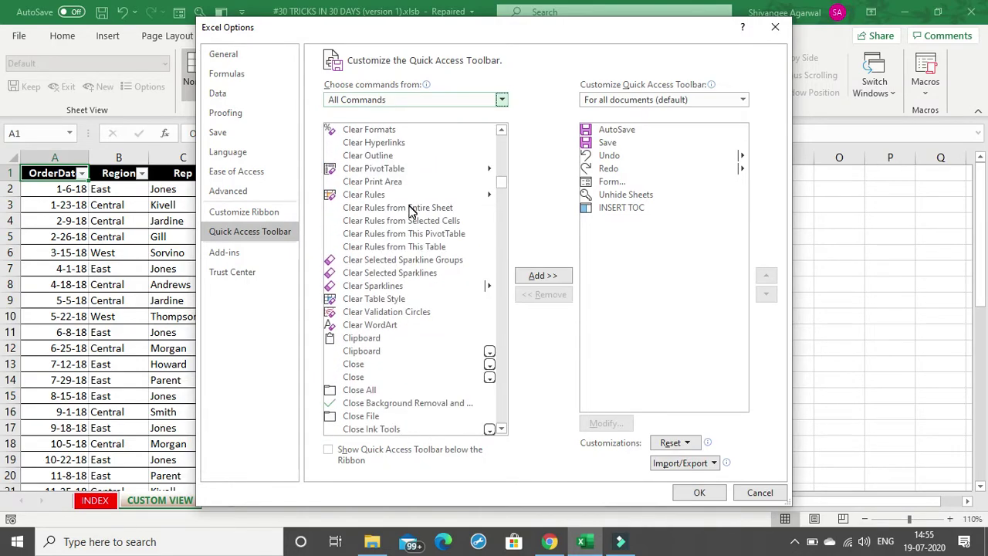
{"action": "scroll", "coordinate": [409, 214], "scroll_direction": "down", "scroll_amount": 20}
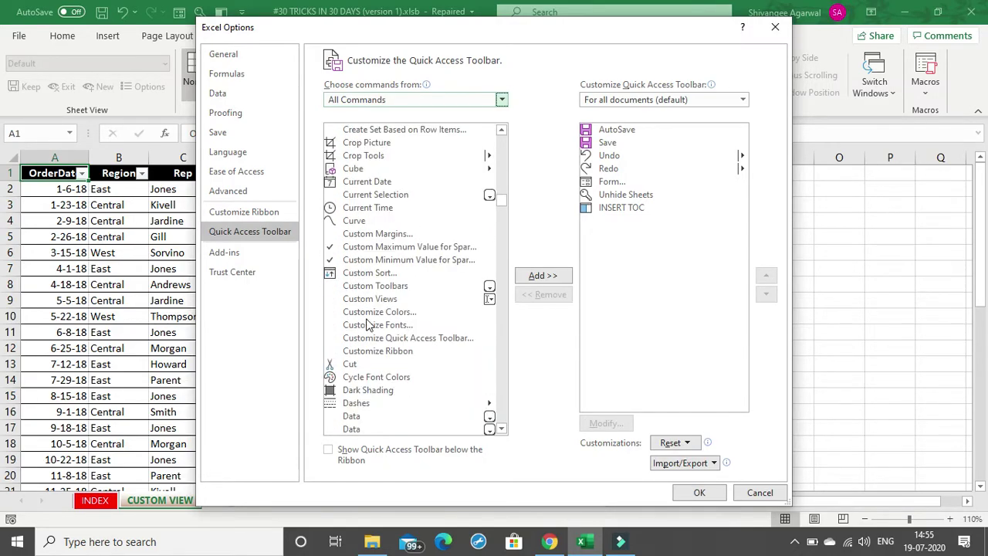
{"action": "left_click", "coordinate": [361, 300]}
{"action": "left_click", "coordinate": [535, 275]}
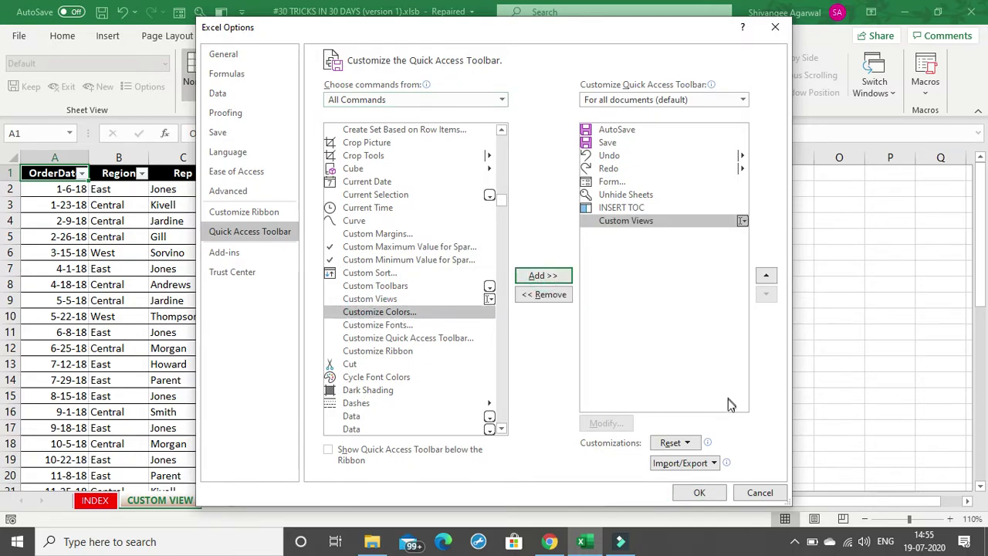
{"action": "left_click", "coordinate": [692, 494]}
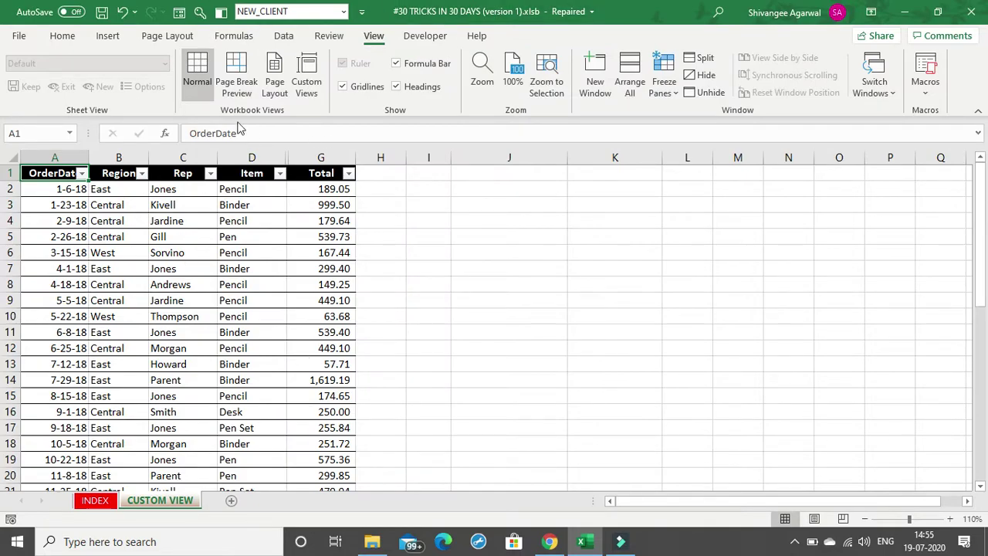
{"action": "left_click", "coordinate": [343, 12]}
{"action": "left_click", "coordinate": [299, 31]}
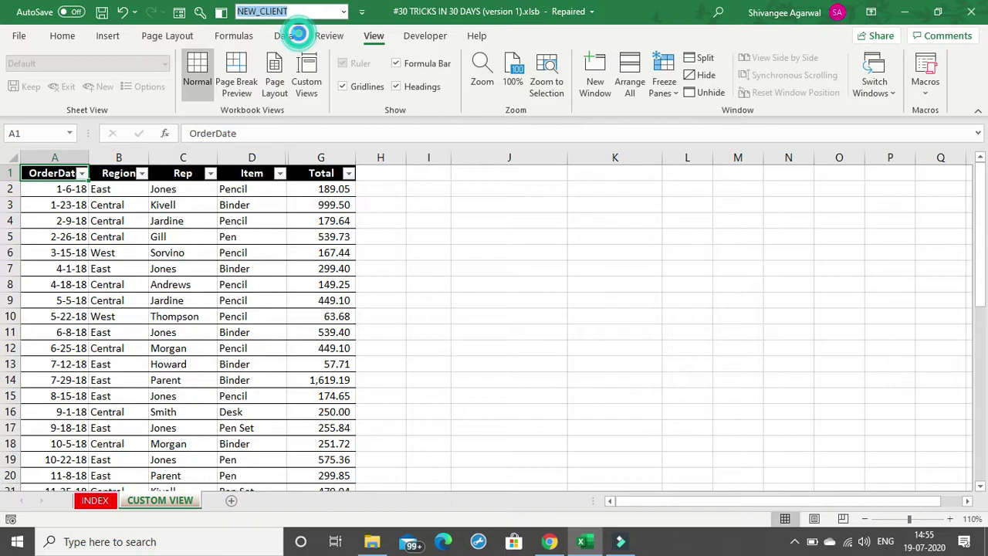
{"action": "left_click", "coordinate": [342, 12]}
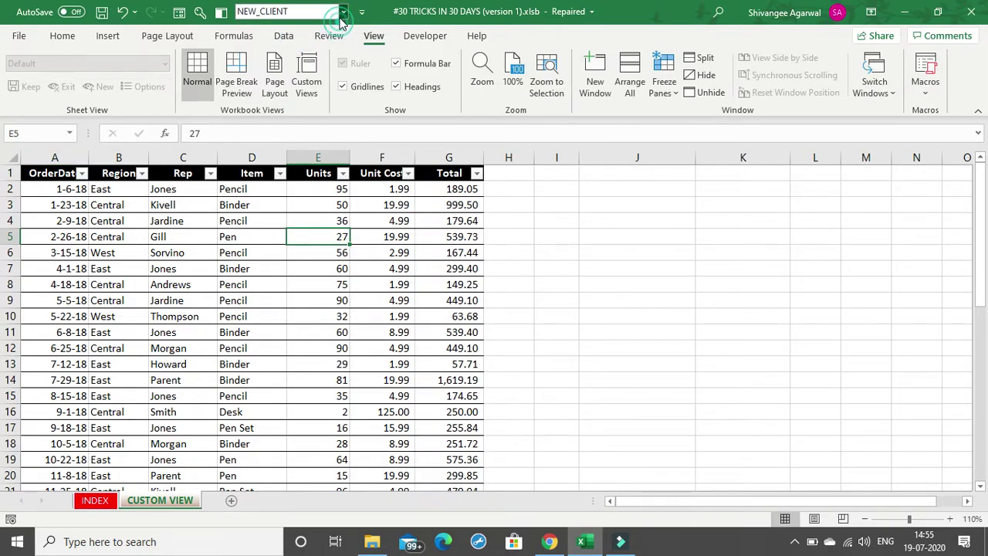
{"action": "left_click", "coordinate": [293, 47]}
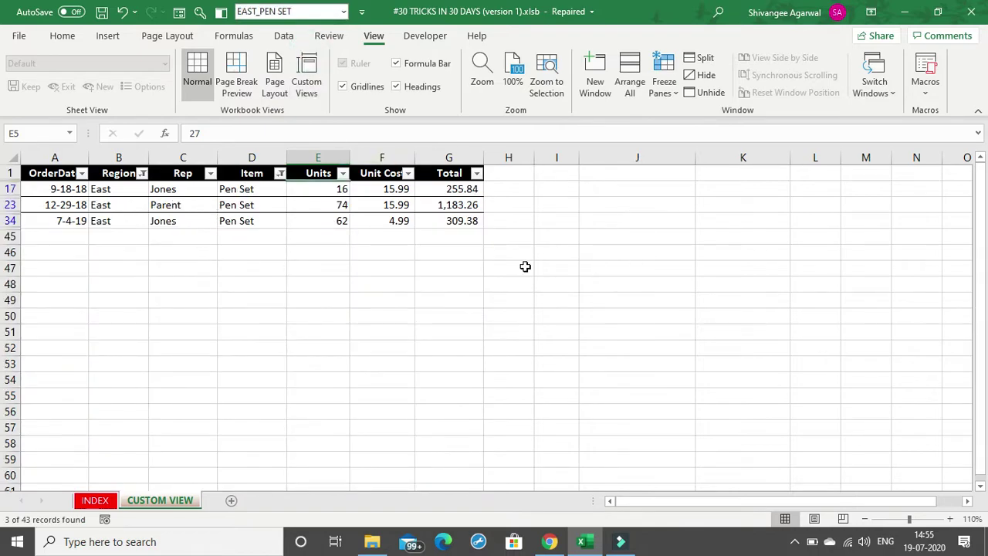
{"action": "left_click", "coordinate": [344, 12]}
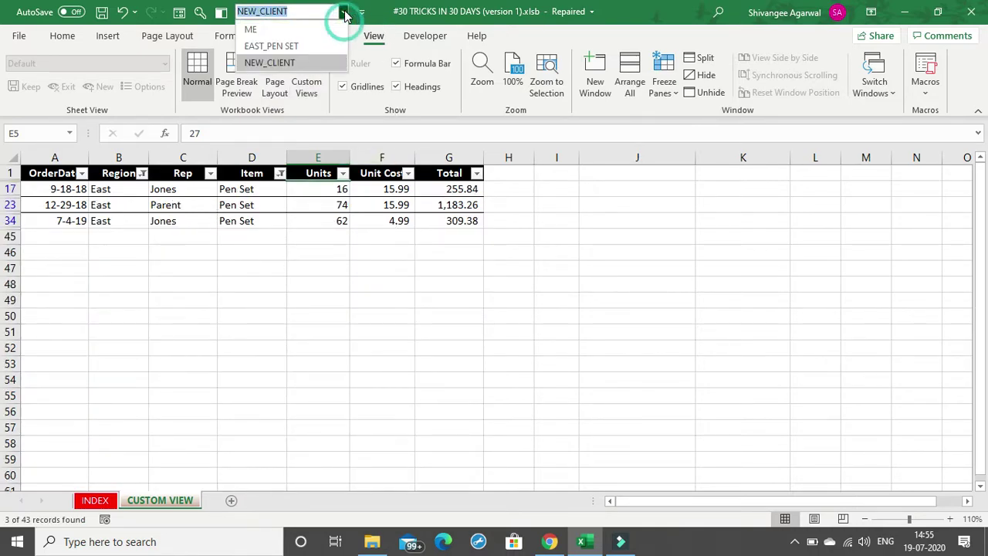
{"action": "left_click", "coordinate": [318, 61]}
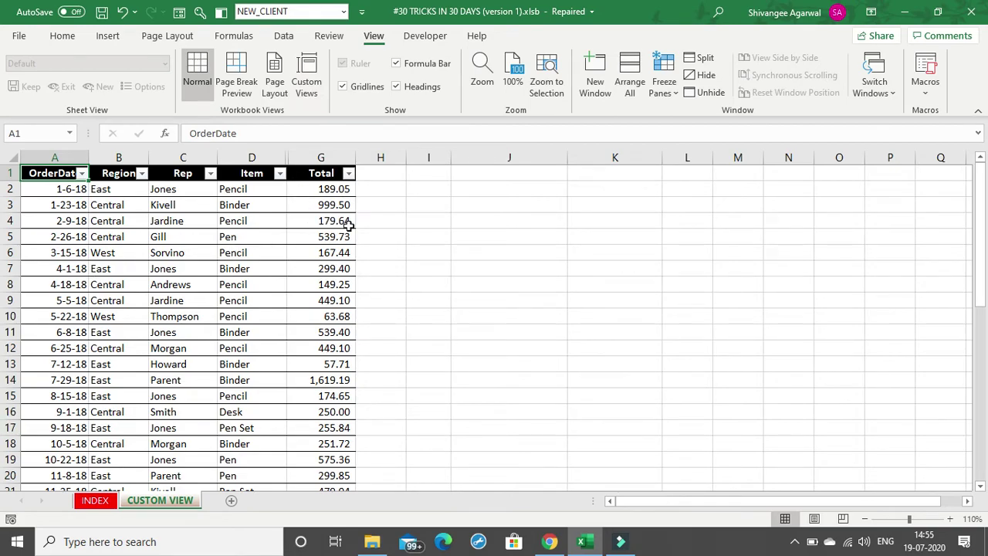
{"action": "left_click", "coordinate": [307, 86]}
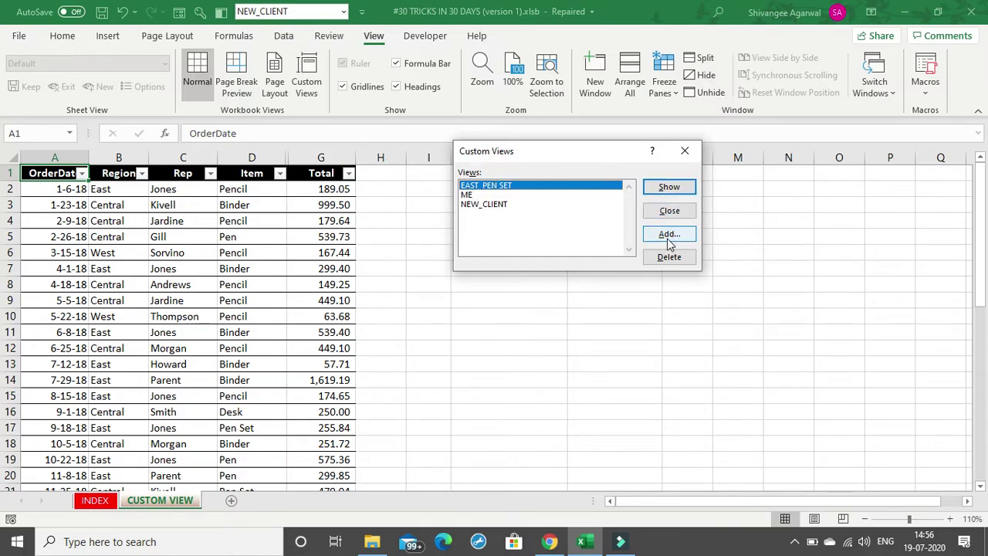
Step: Delete the EAST_PEN SET view, confirm the deletion, and close the Custom Views manager
{"action": "left_click", "coordinate": [571, 186]}
{"action": "left_click", "coordinate": [669, 258]}
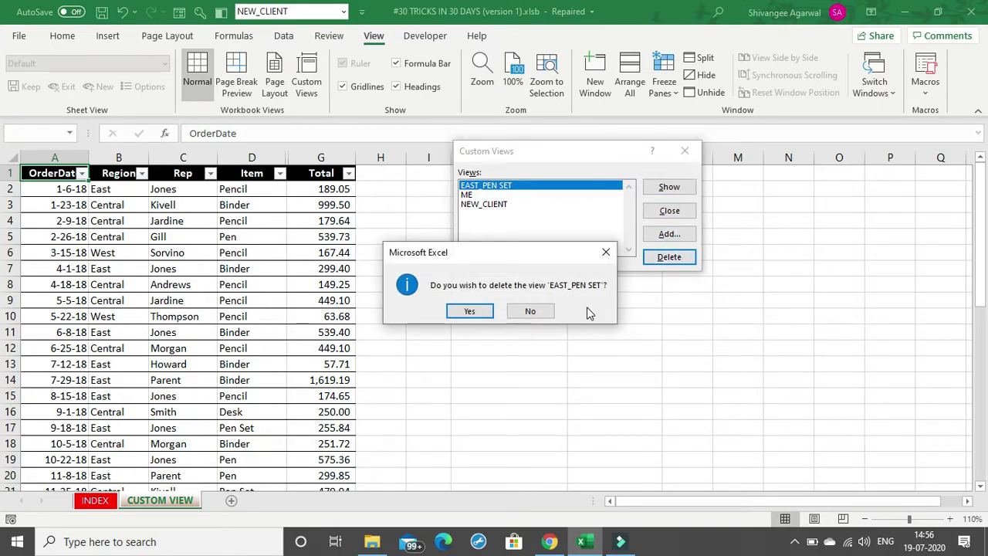
{"action": "left_click", "coordinate": [470, 311]}
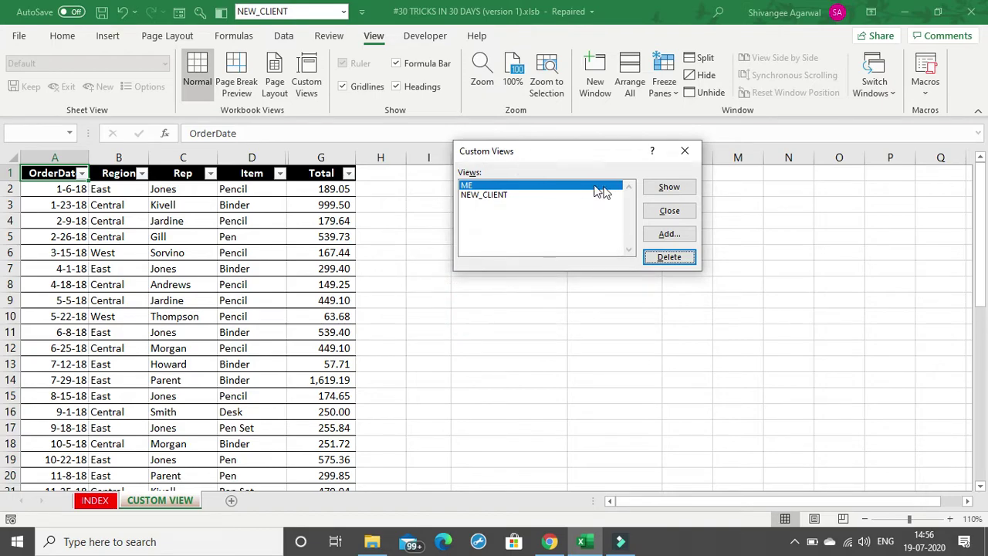
{"action": "left_click", "coordinate": [660, 211]}
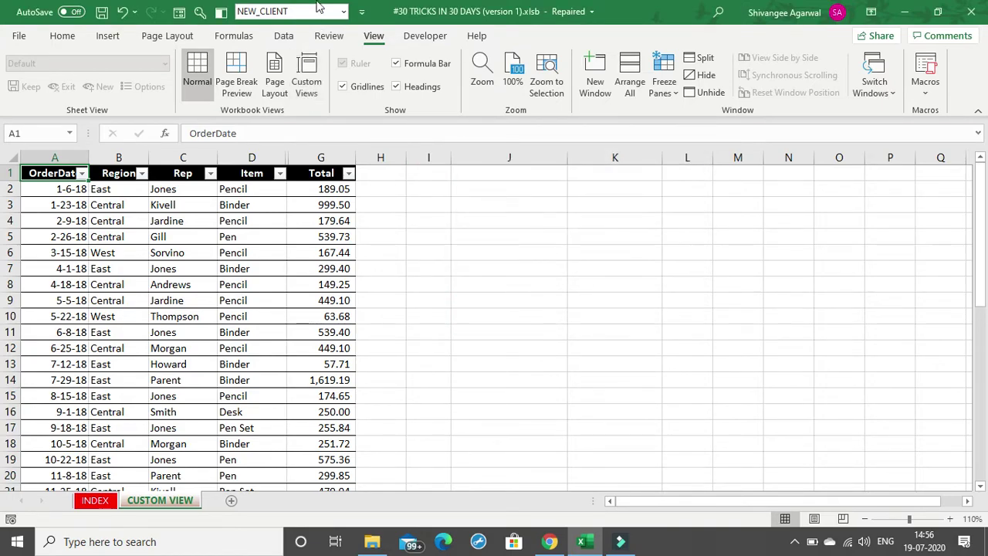
{"action": "left_click", "coordinate": [343, 14]}
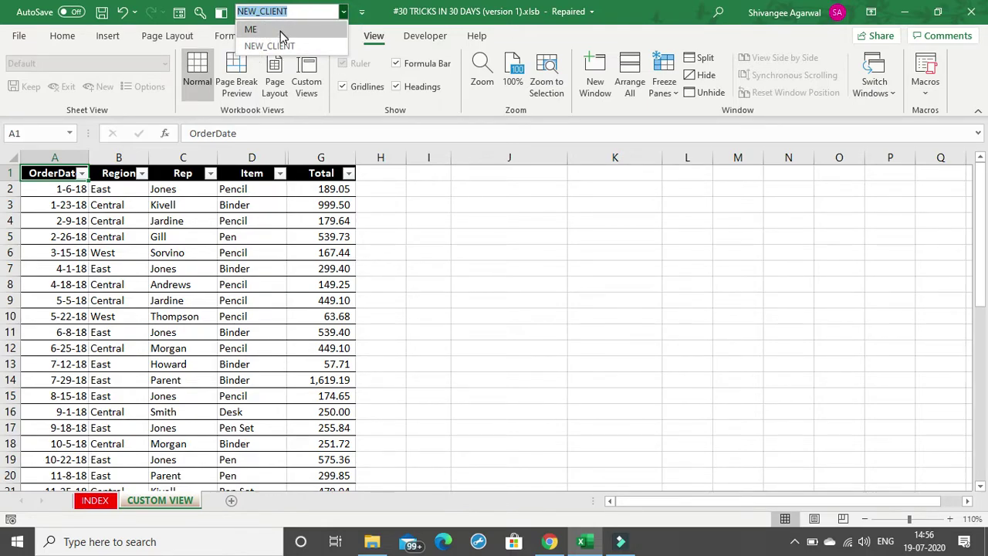
{"action": "left_click", "coordinate": [280, 31]}
{"action": "left_click", "coordinate": [340, 10]}
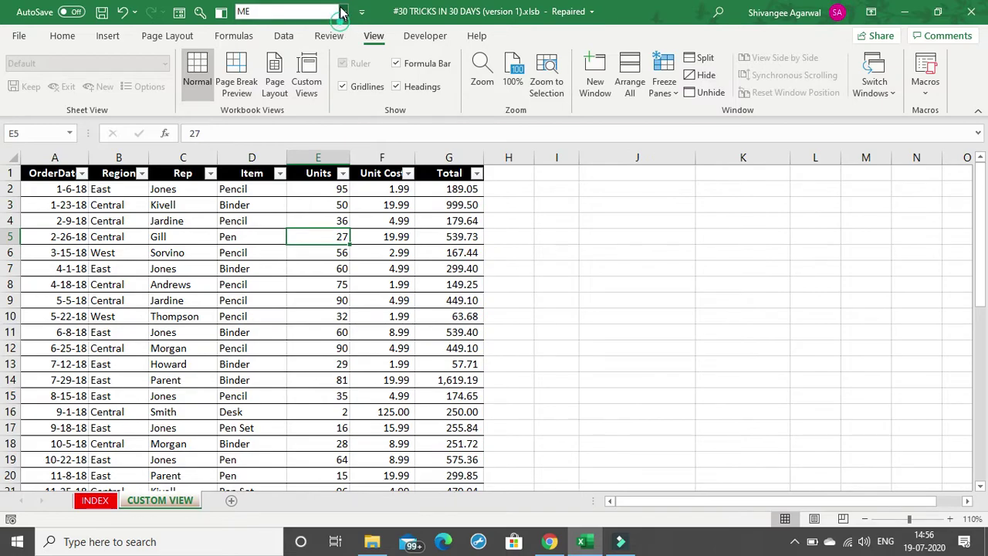
{"action": "left_click", "coordinate": [316, 42]}
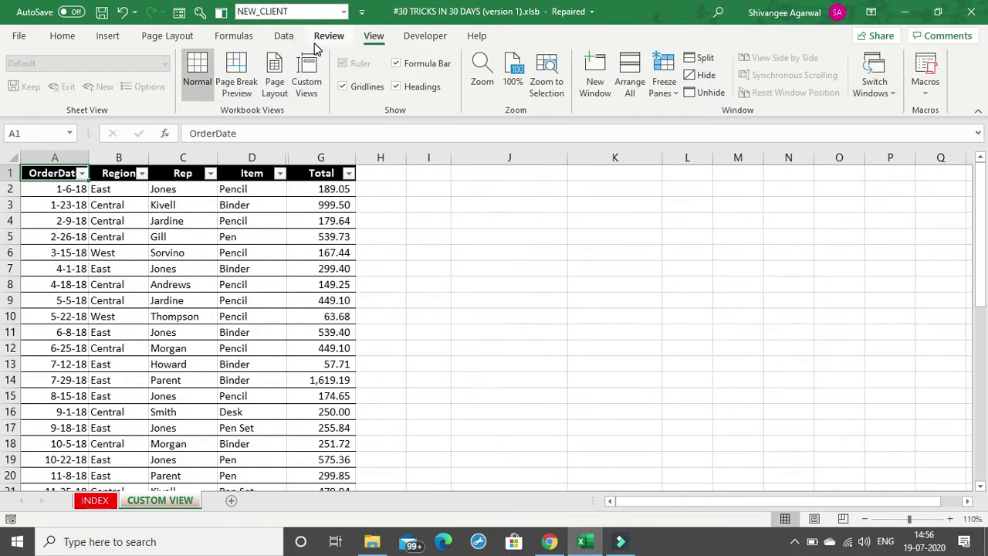